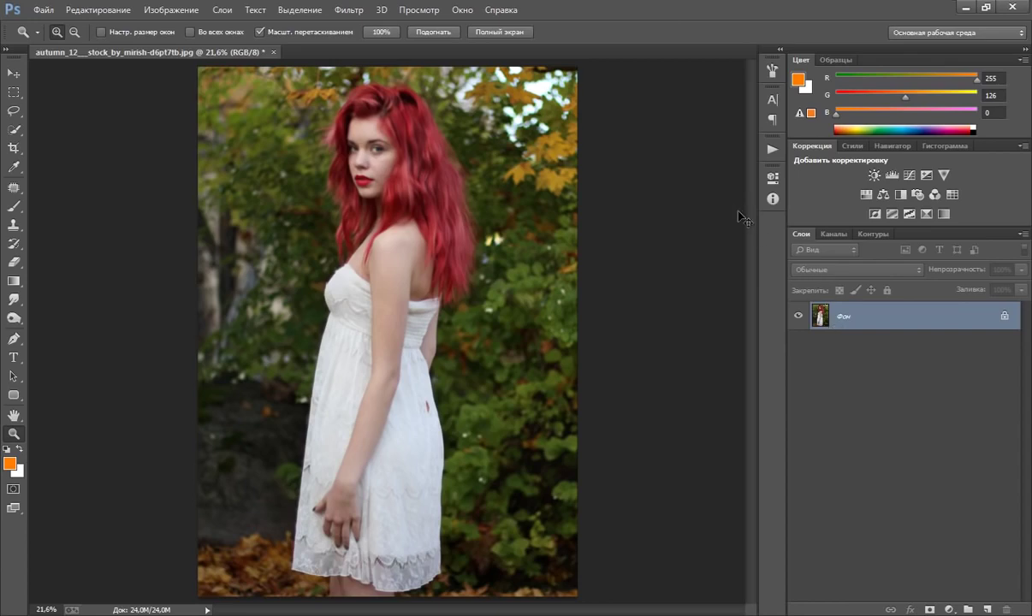
- Duplicate the photo to a new layer with Ctrl+J and open the copy in Filter > Liquify
key(ctrl+j)
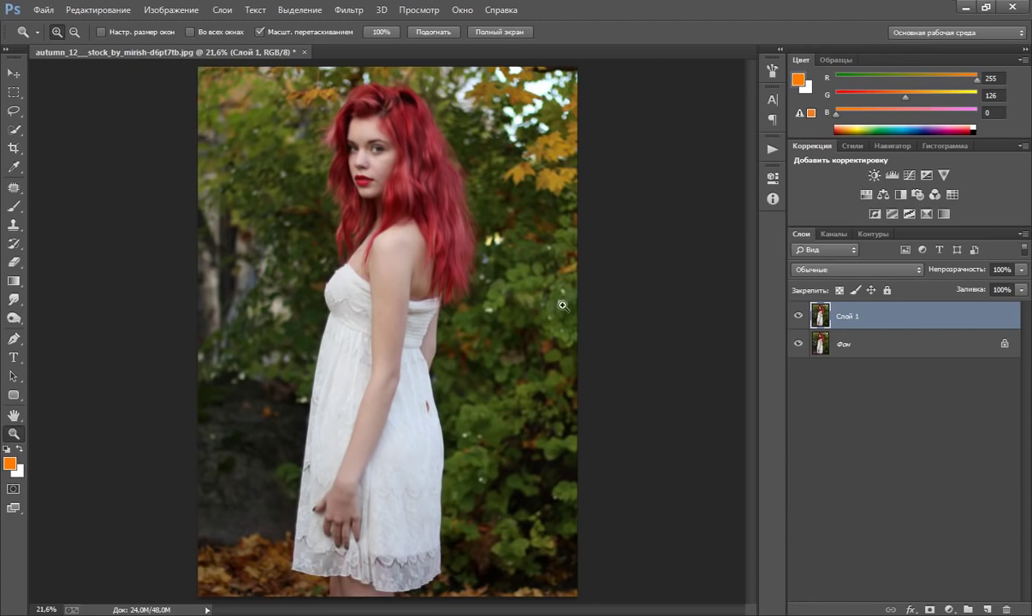
click(344, 11)
click(371, 125)
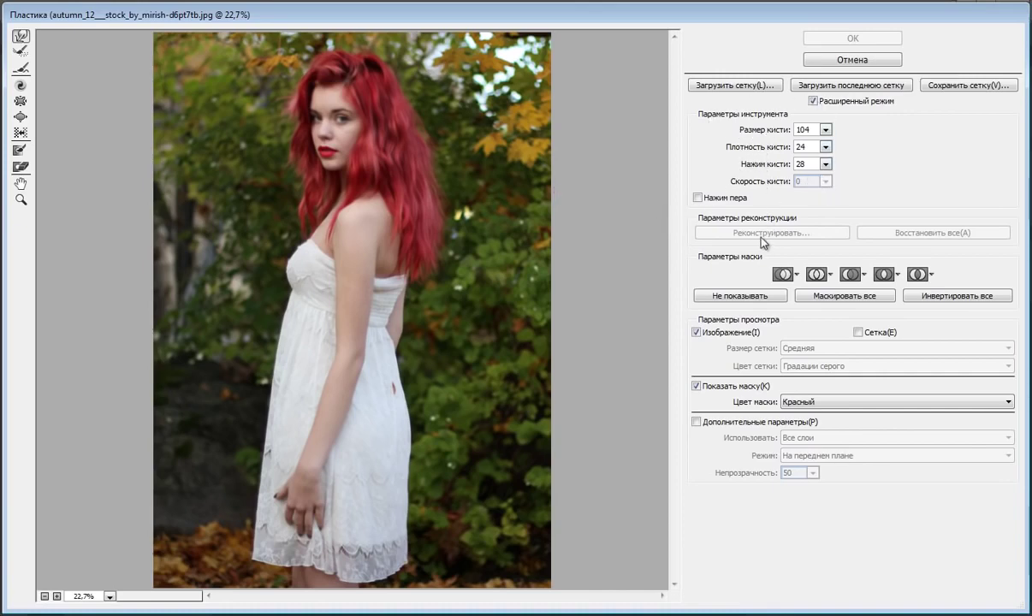
- Raise the Liquify brush size from 104 to 540
click(825, 129)
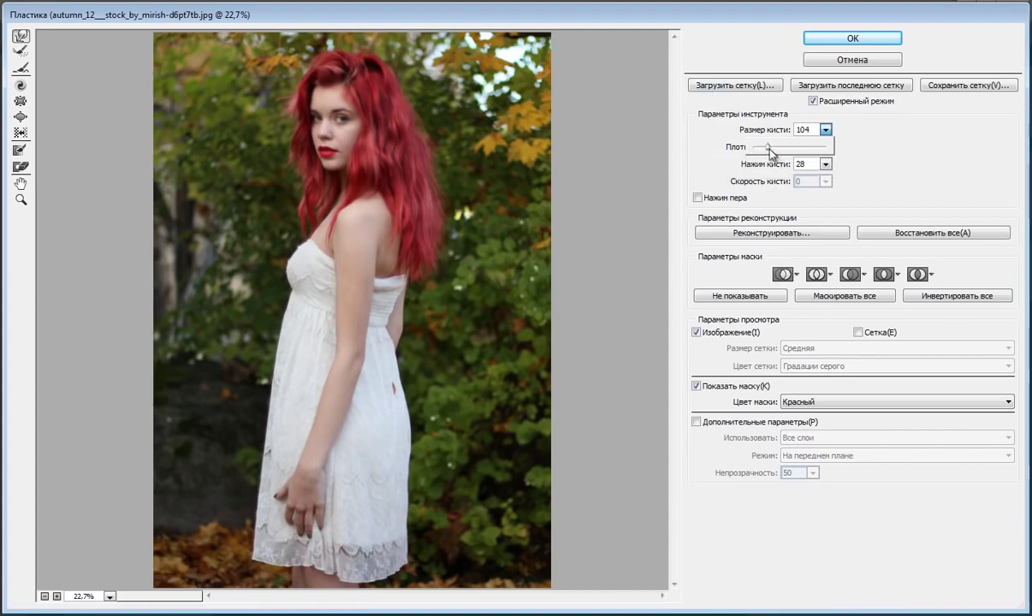
drag(769, 149, 773, 150)
drag(773, 150, 777, 149)
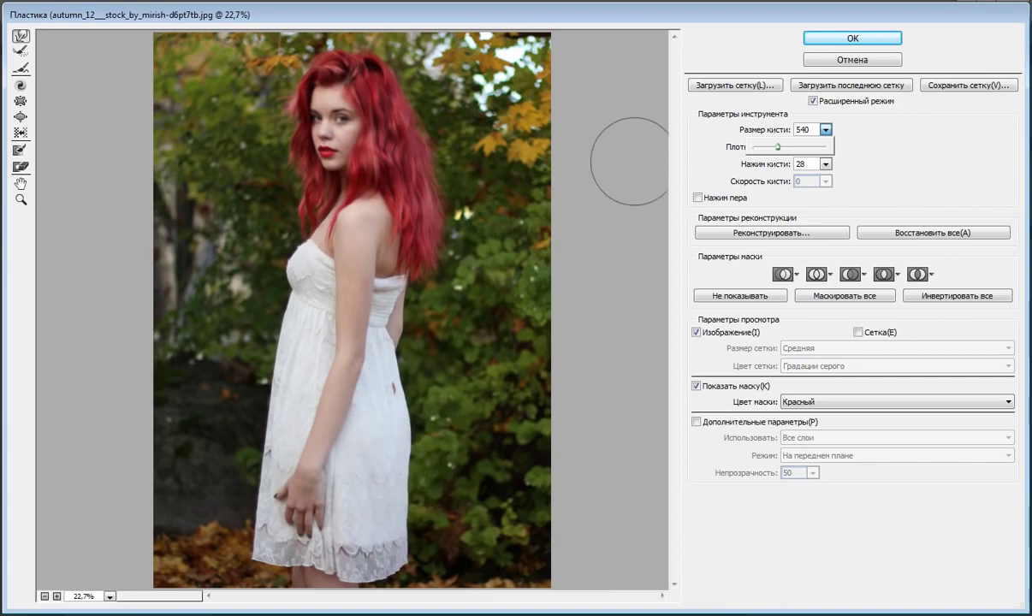
click(869, 135)
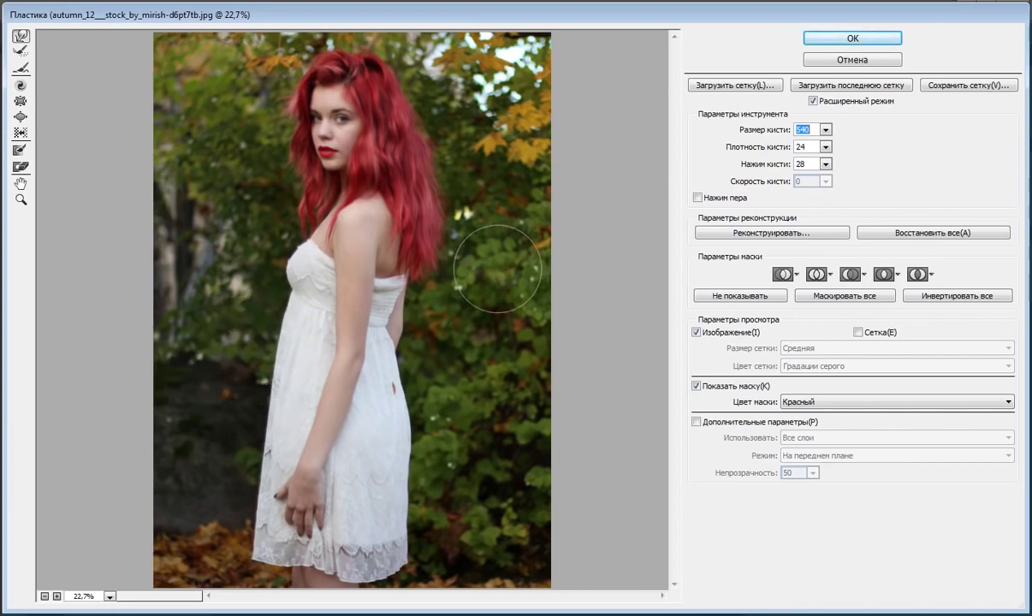
- Change the Liquify brush size to 824
click(825, 129)
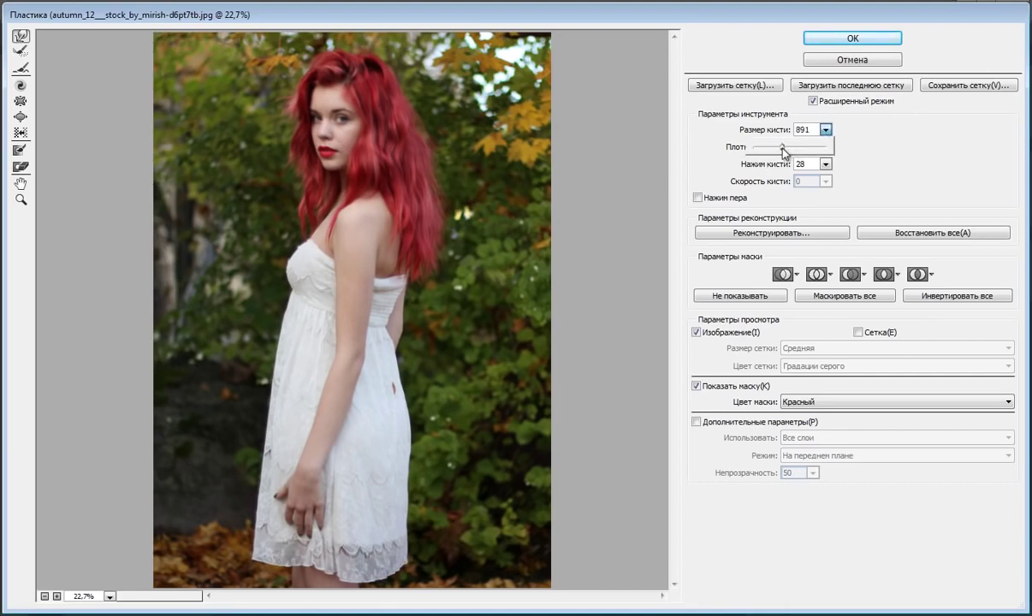
drag(784, 153, 780, 152)
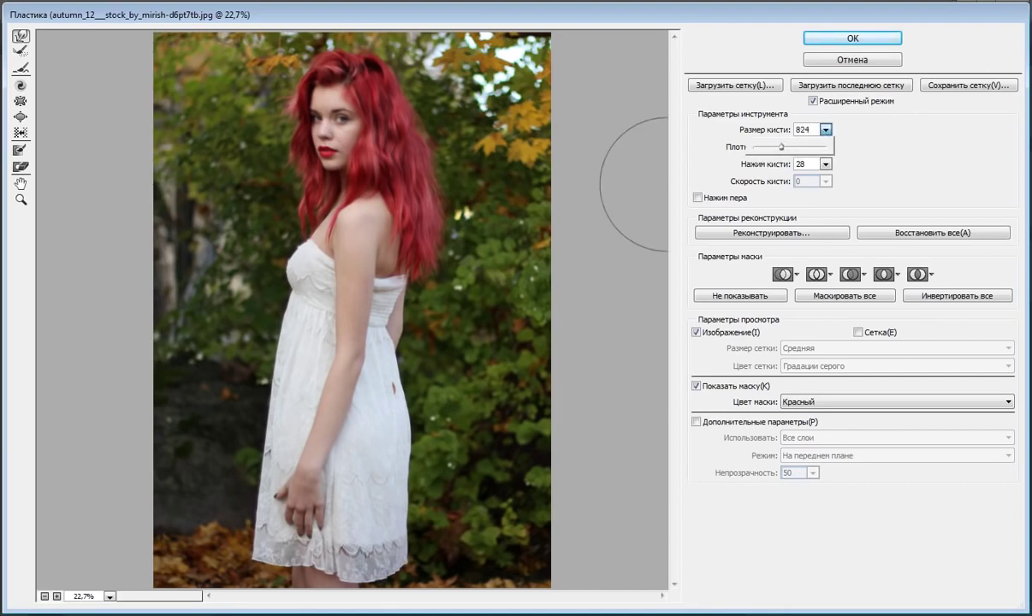
click(260, 351)
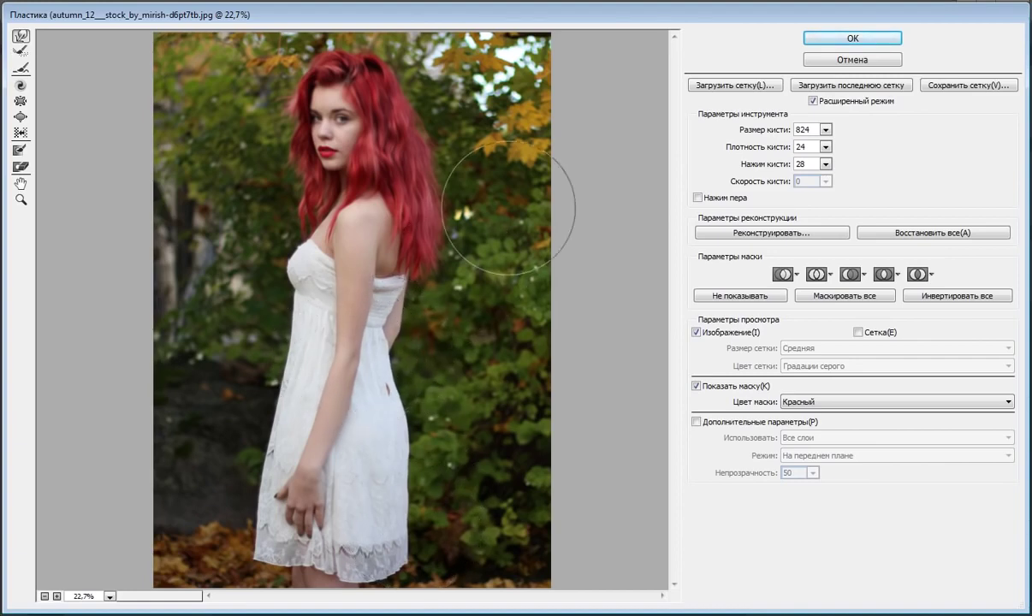
- Reduce the Liquify brush size to 367 and place it over the waist
click(824, 131)
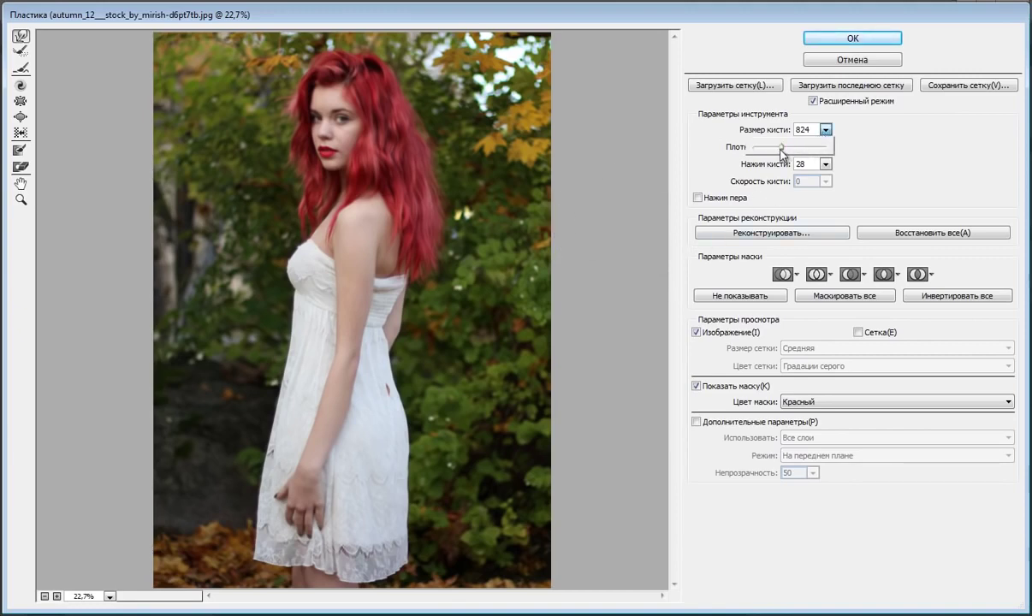
click(885, 143)
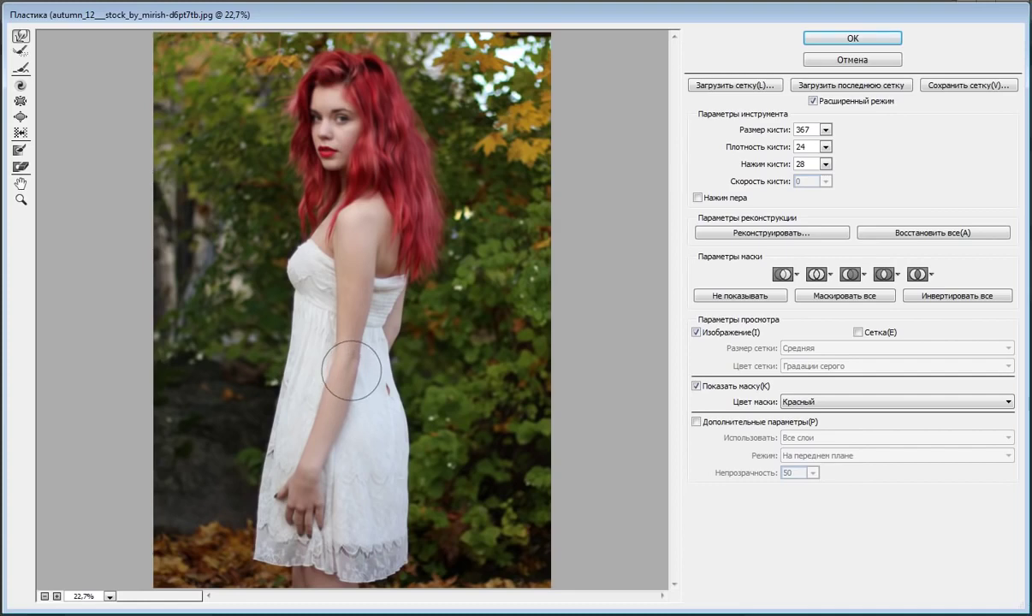
click(351, 363)
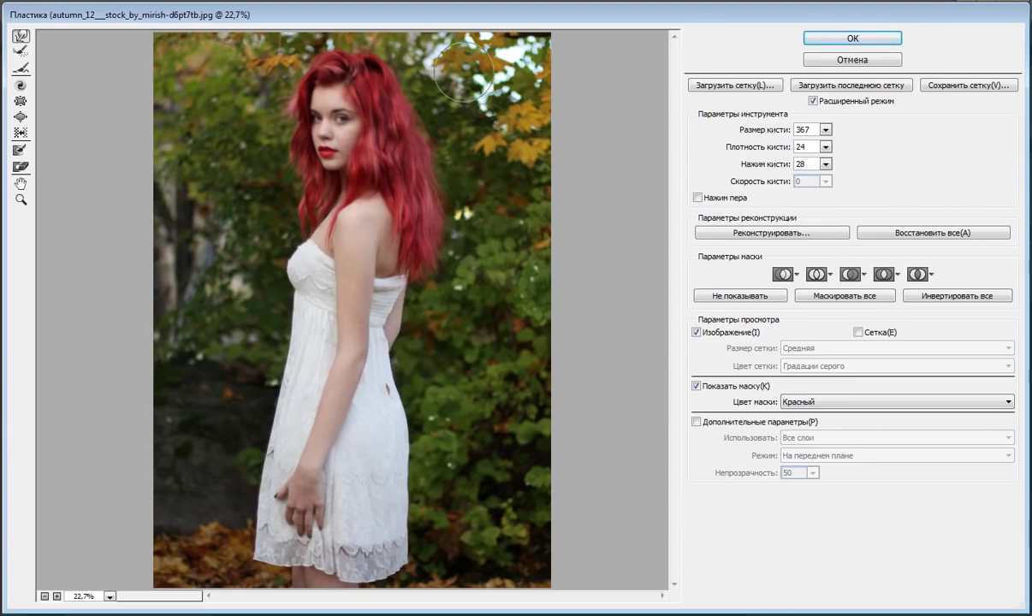
- Zoom to 50% on the waist and set the Forward Warp brush to size 140
click(22, 201)
click(382, 352)
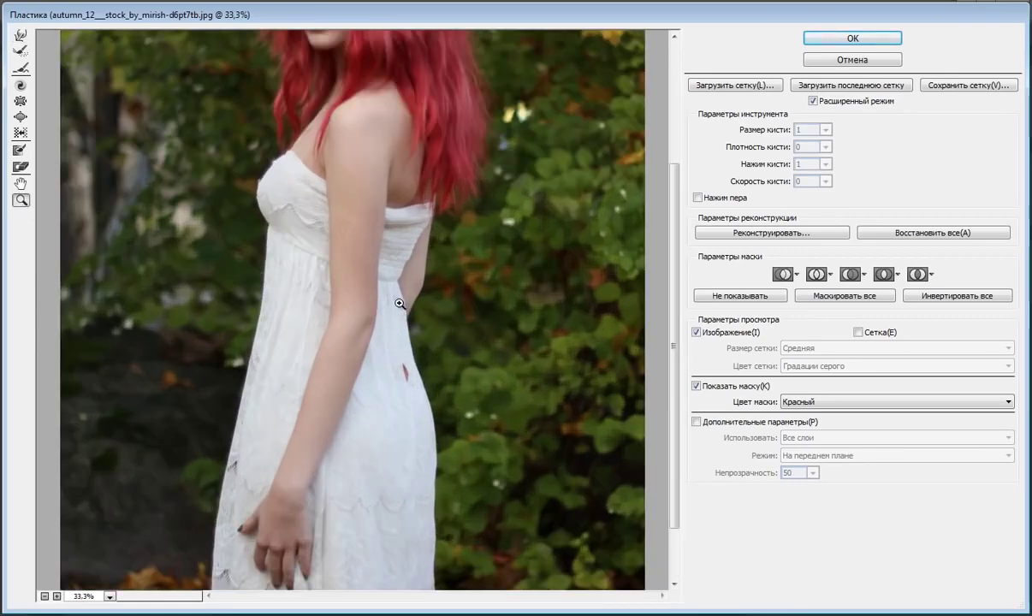
click(400, 303)
drag(369, 290, 361, 274)
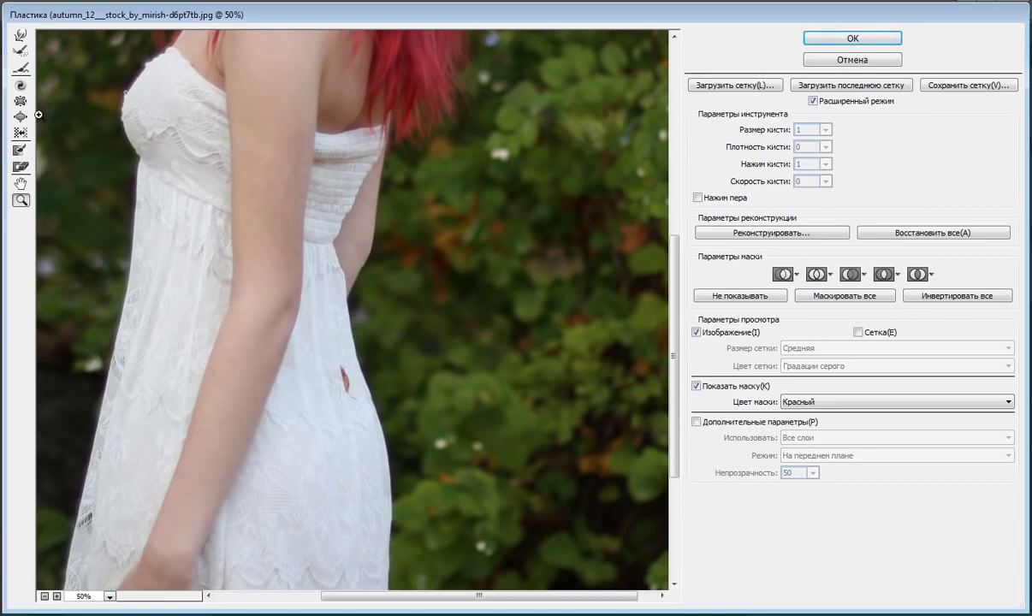
click(20, 40)
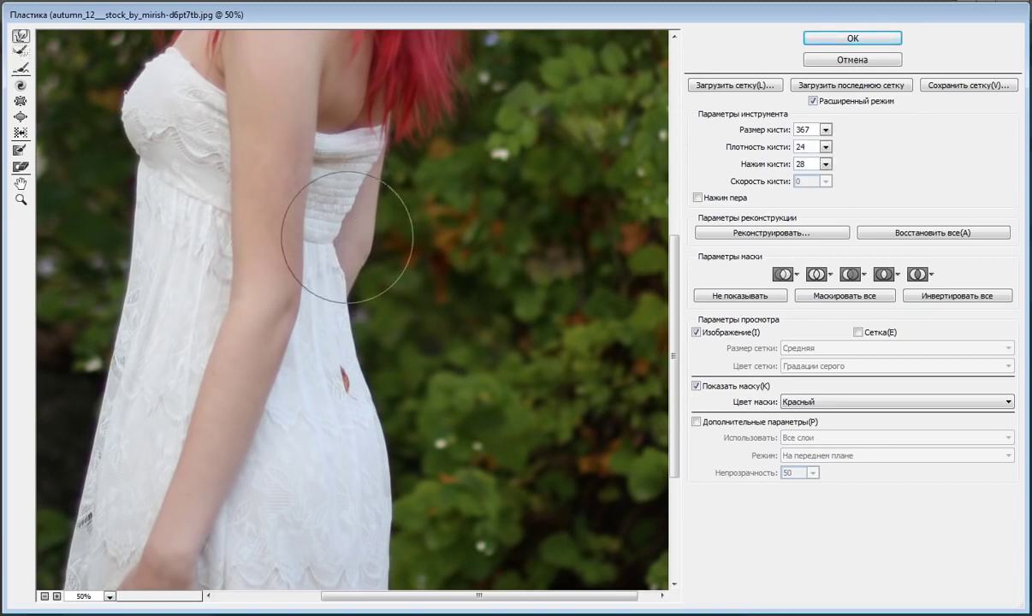
click(825, 146)
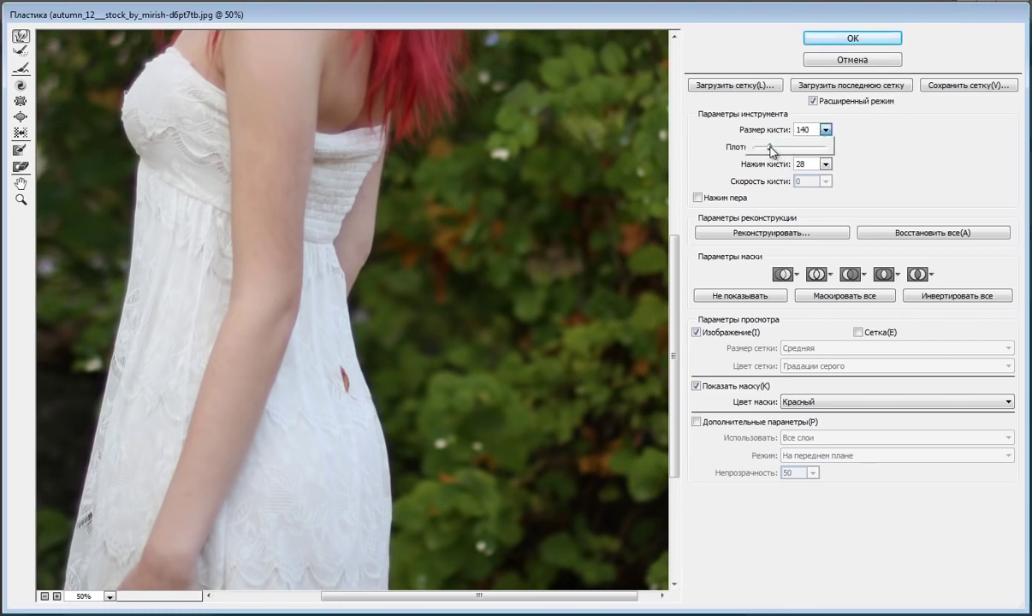
click(343, 278)
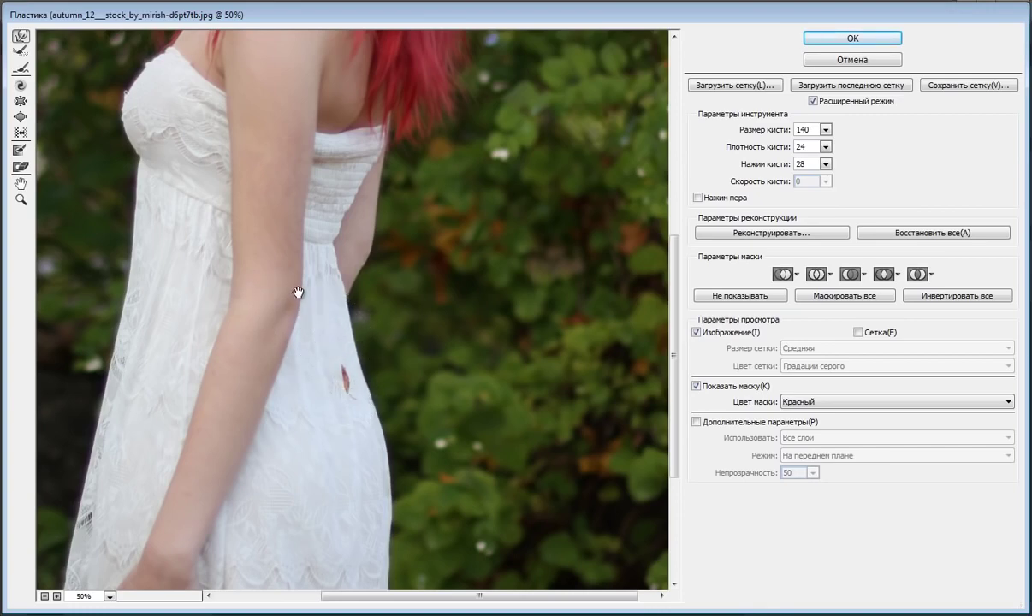
- Inspect the dress edge close up and at actual size, then fit the photo on screen
drag(297, 293, 306, 306)
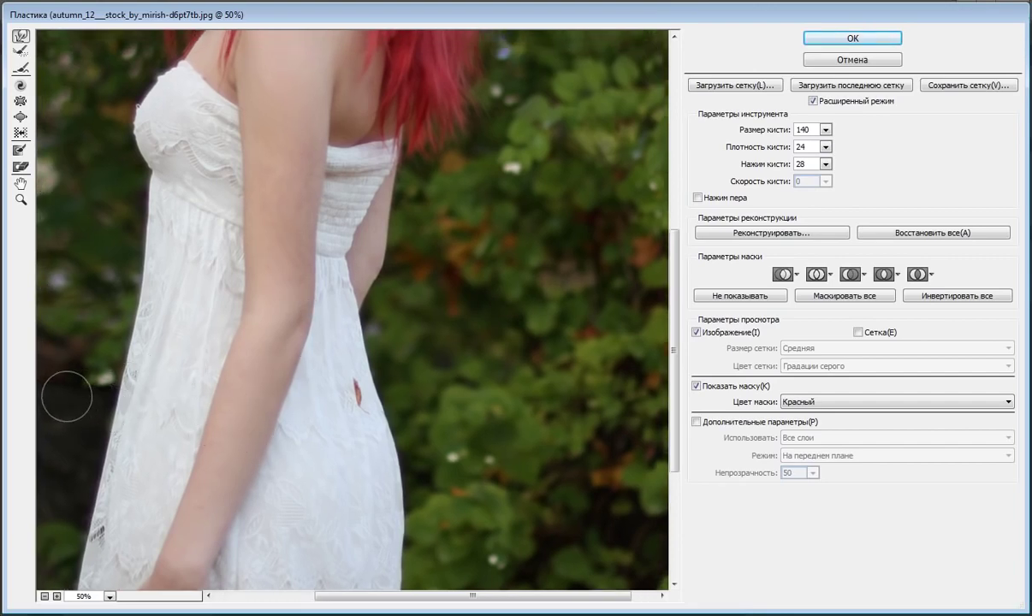
click(22, 199)
right_click(344, 224)
click(383, 279)
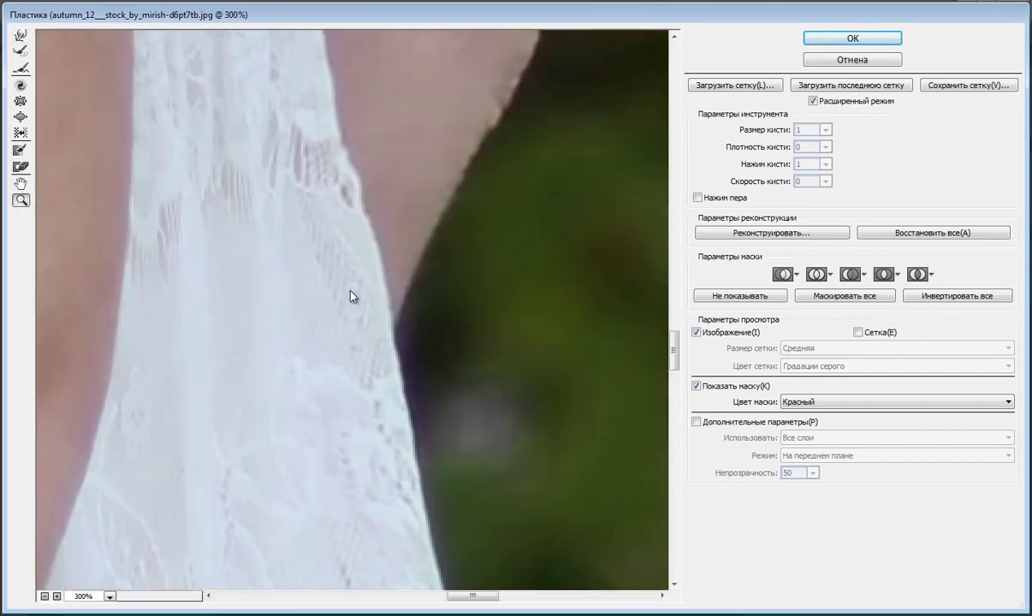
right_click(350, 294)
click(425, 402)
right_click(385, 372)
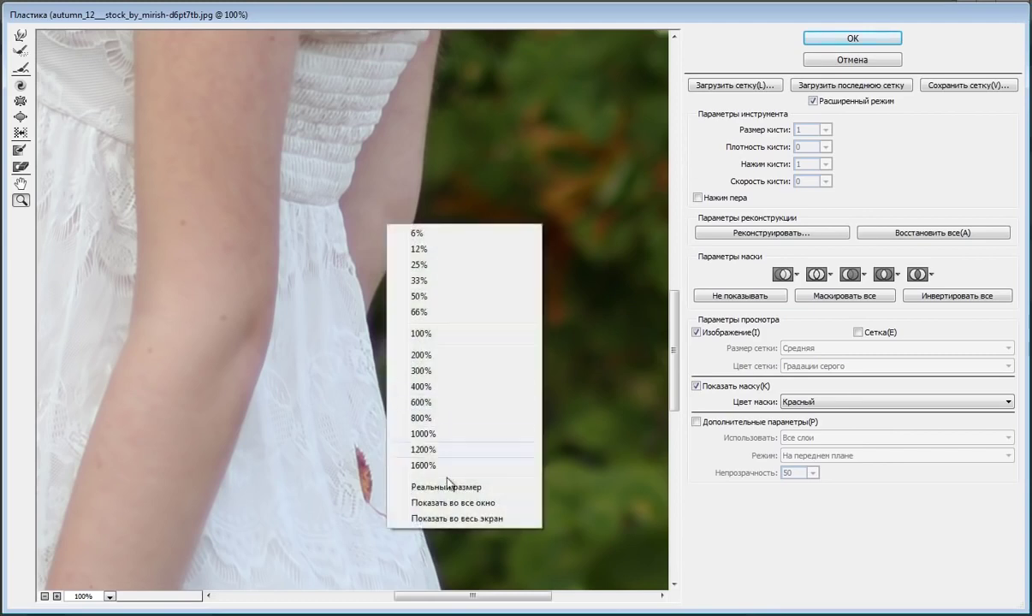
click(448, 503)
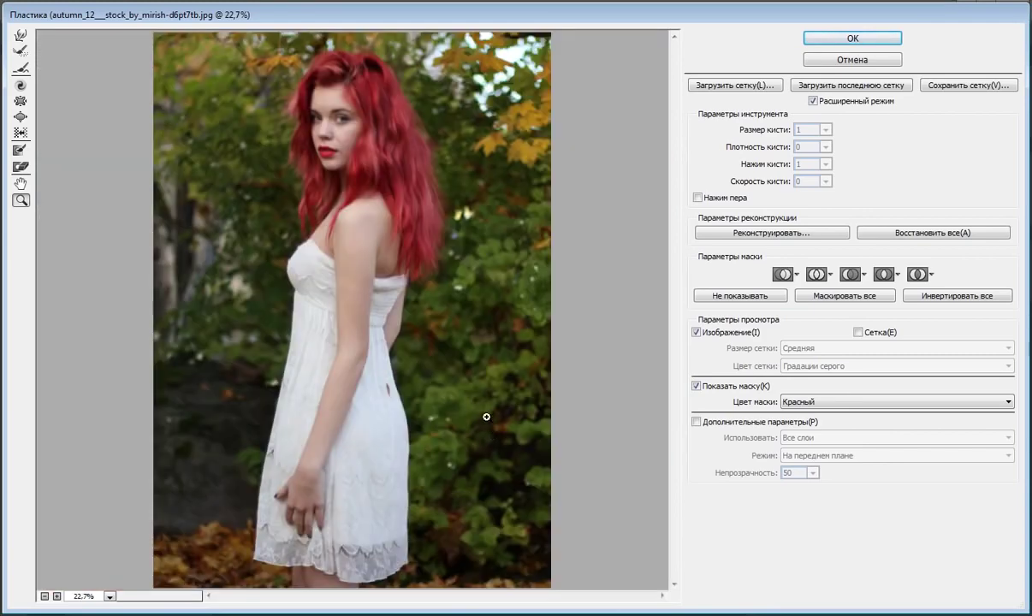
- Set the Forward Warp brush size to 1035
click(20, 39)
click(825, 130)
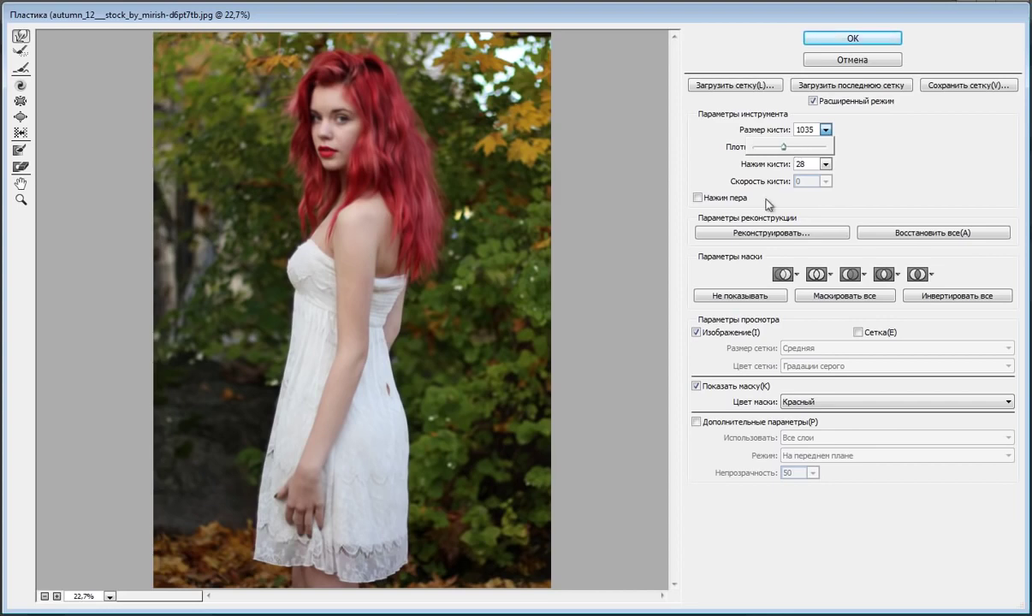
click(445, 557)
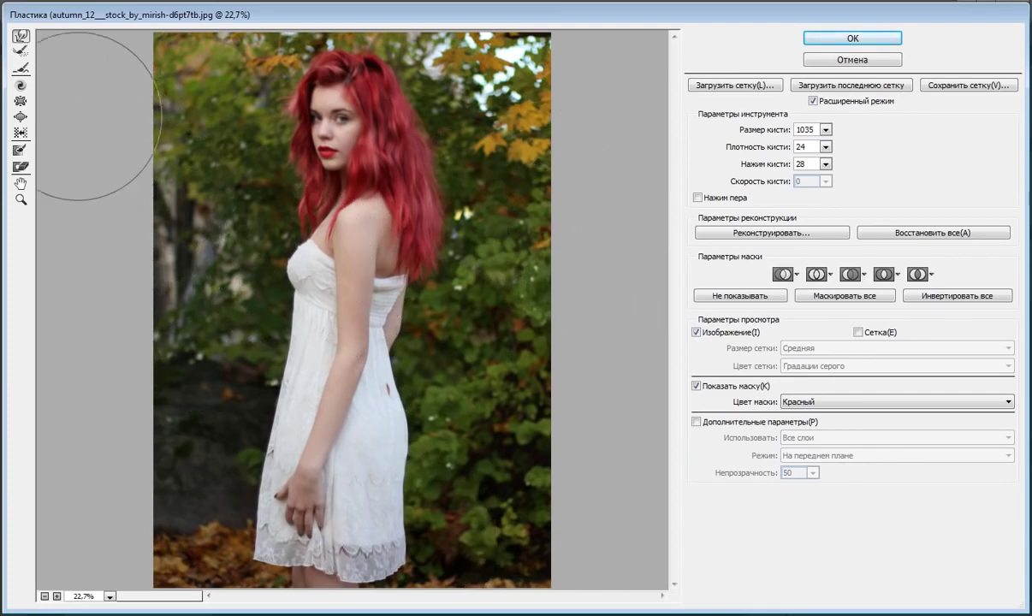
- Set the Bloat brush rate to 21 and density to 25, then select Reconstruct
click(20, 118)
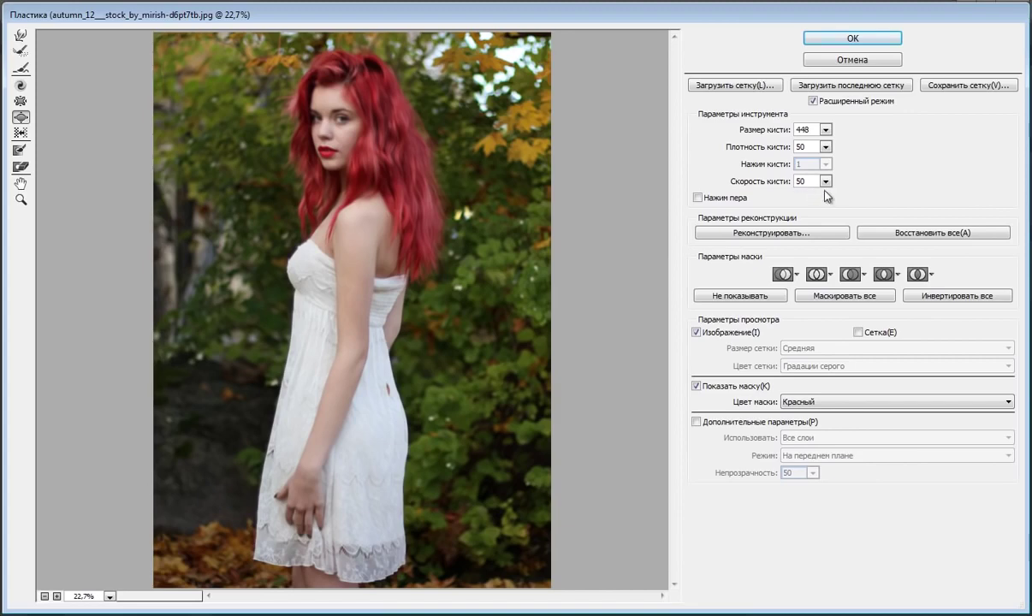
click(825, 181)
click(825, 148)
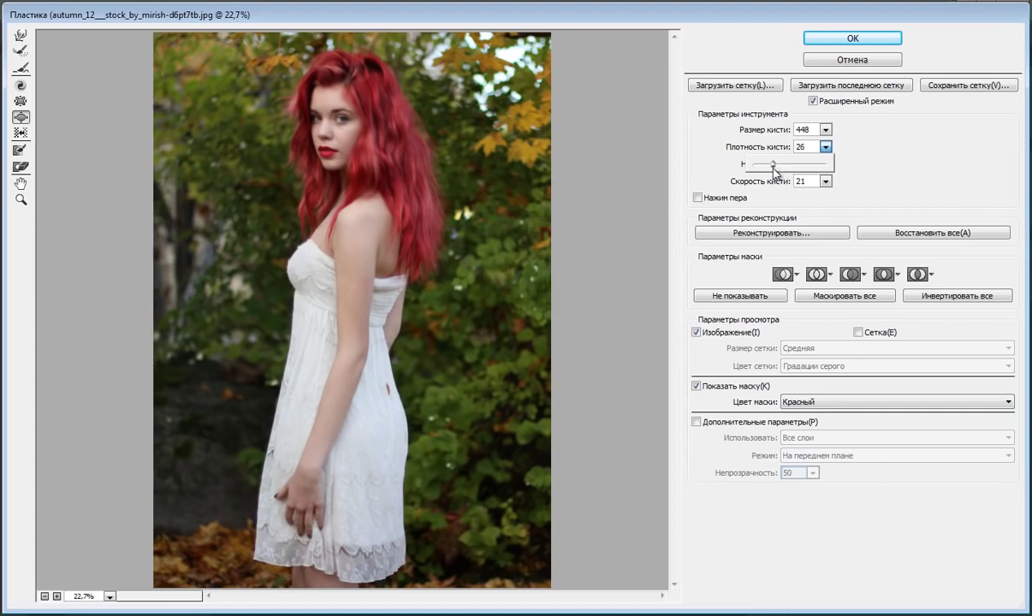
click(783, 168)
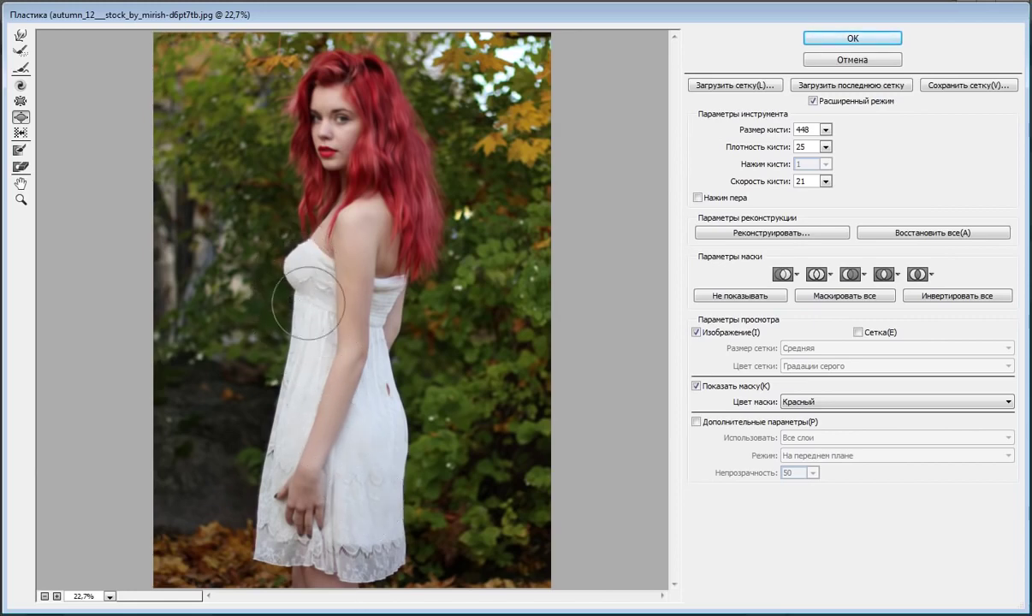
click(21, 52)
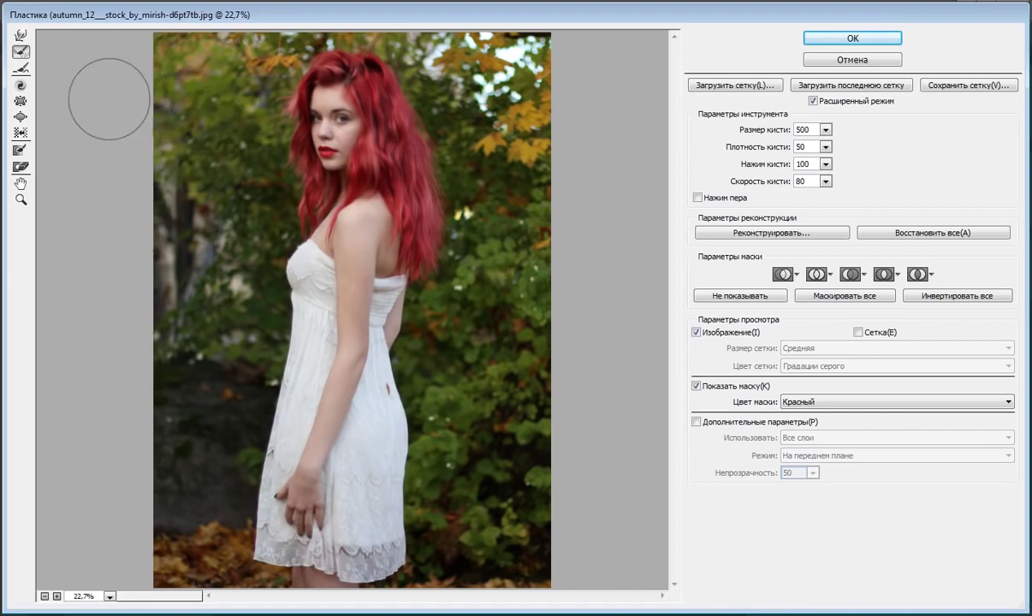
- Shrink the Bloat brush to size 330, then return to Forward Warp at size 184
click(20, 36)
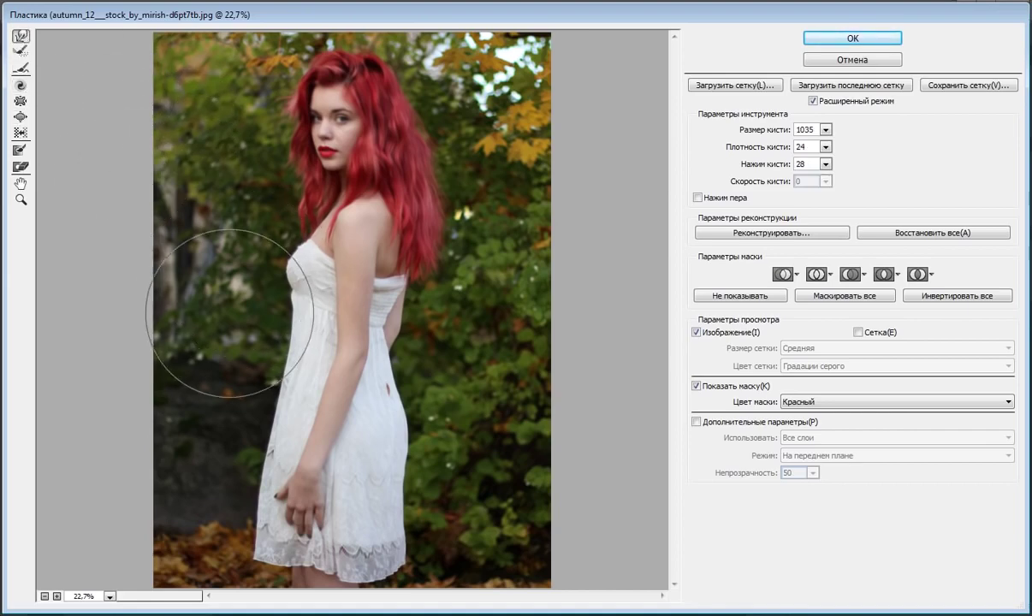
click(825, 129)
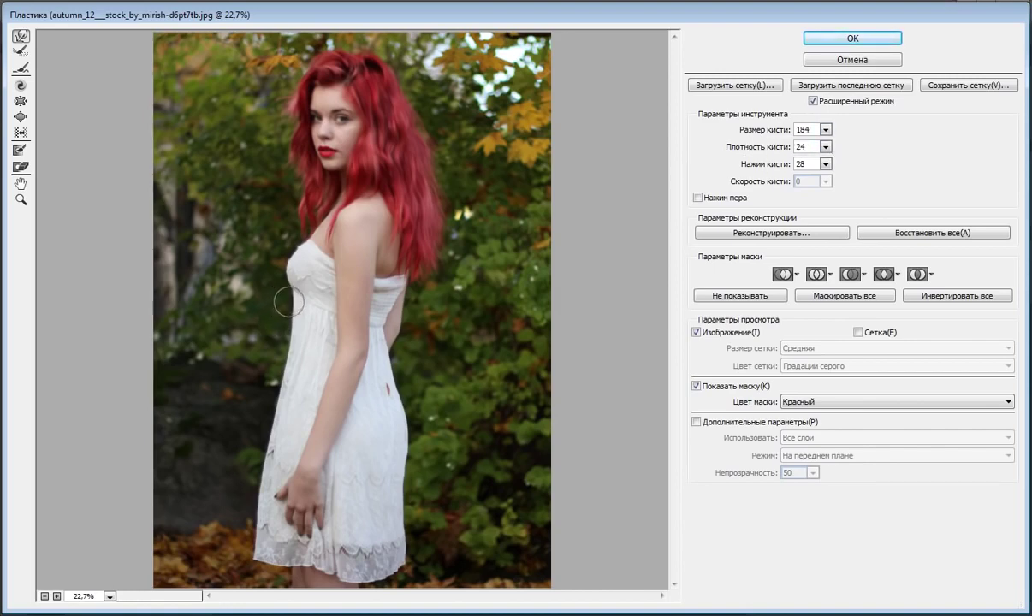
click(22, 117)
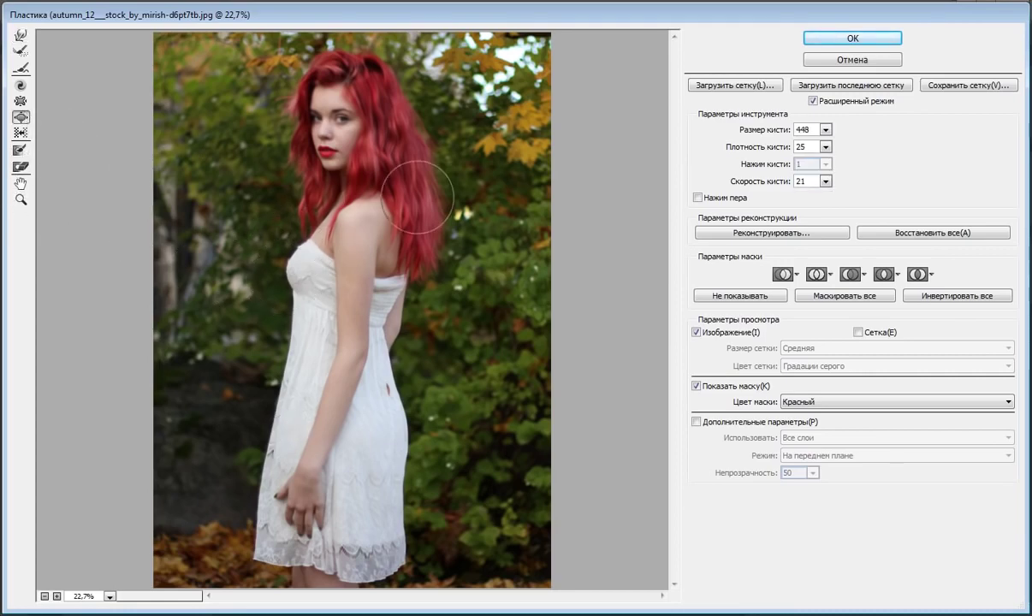
click(826, 130)
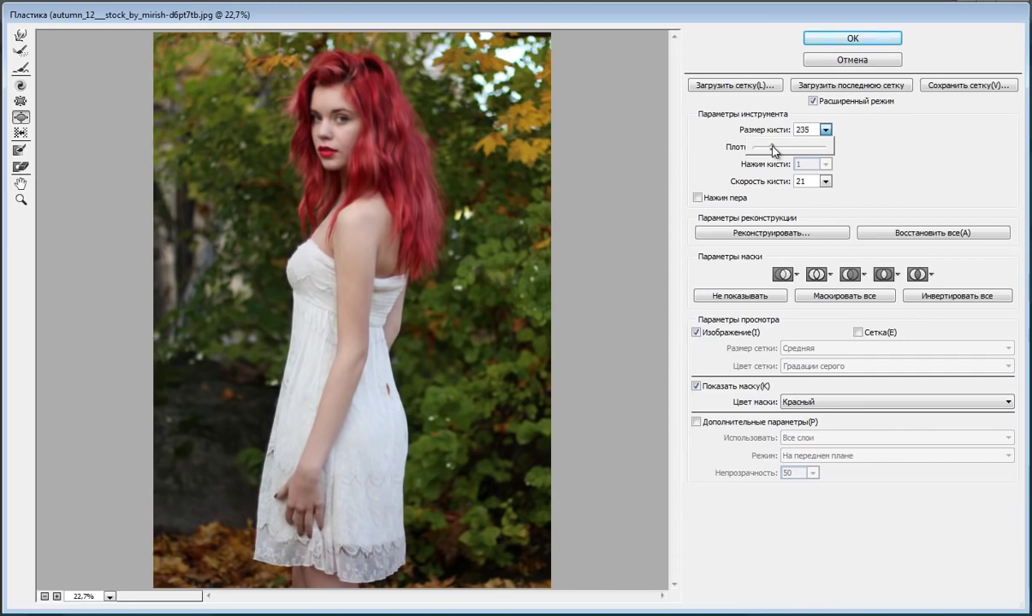
drag(776, 150, 775, 150)
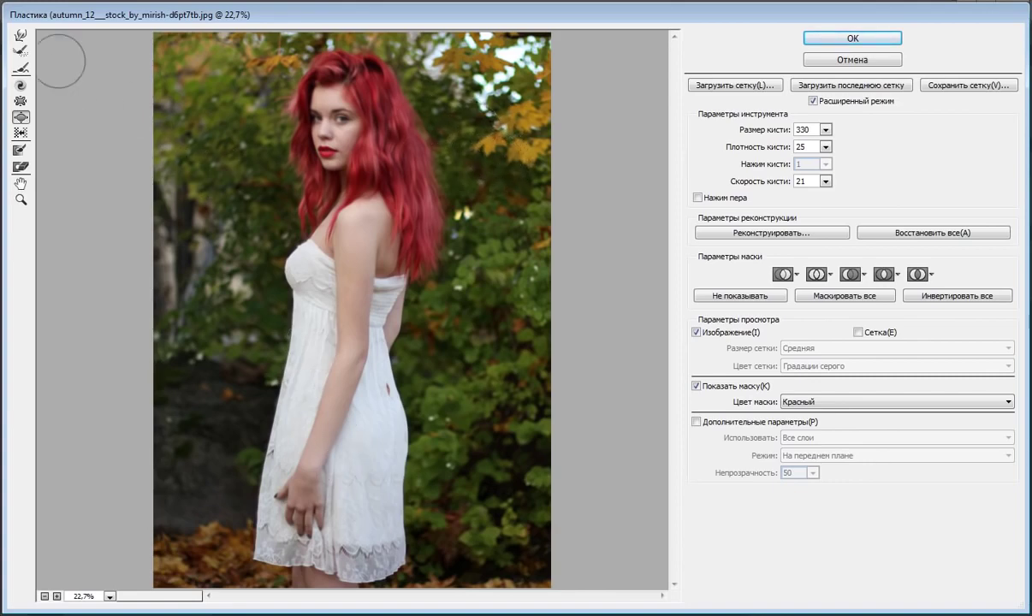
click(21, 37)
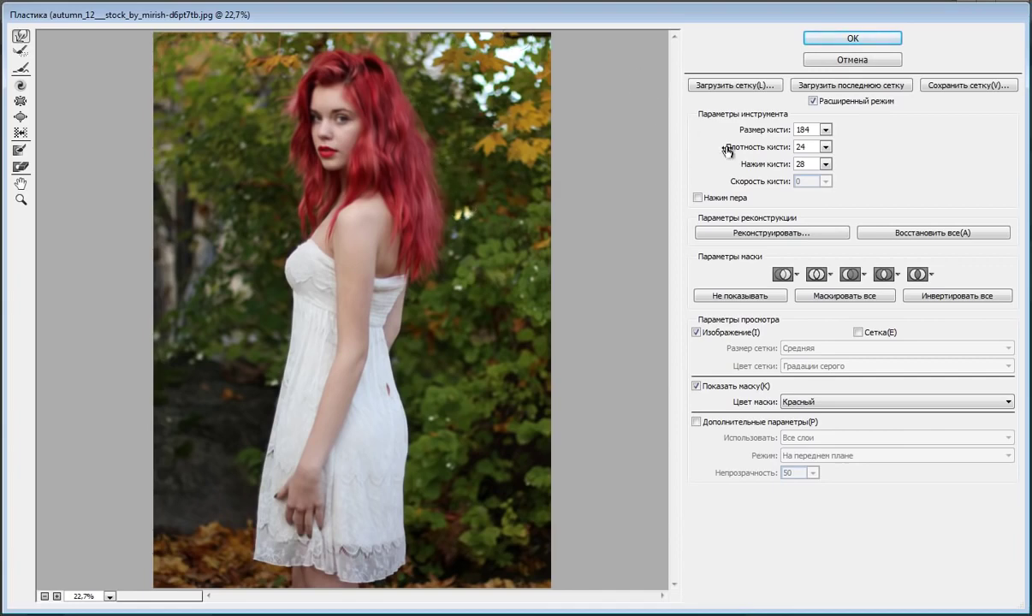
- Try the warp brush at sizes 448 and then 824
click(818, 146)
click(825, 129)
drag(760, 148, 780, 152)
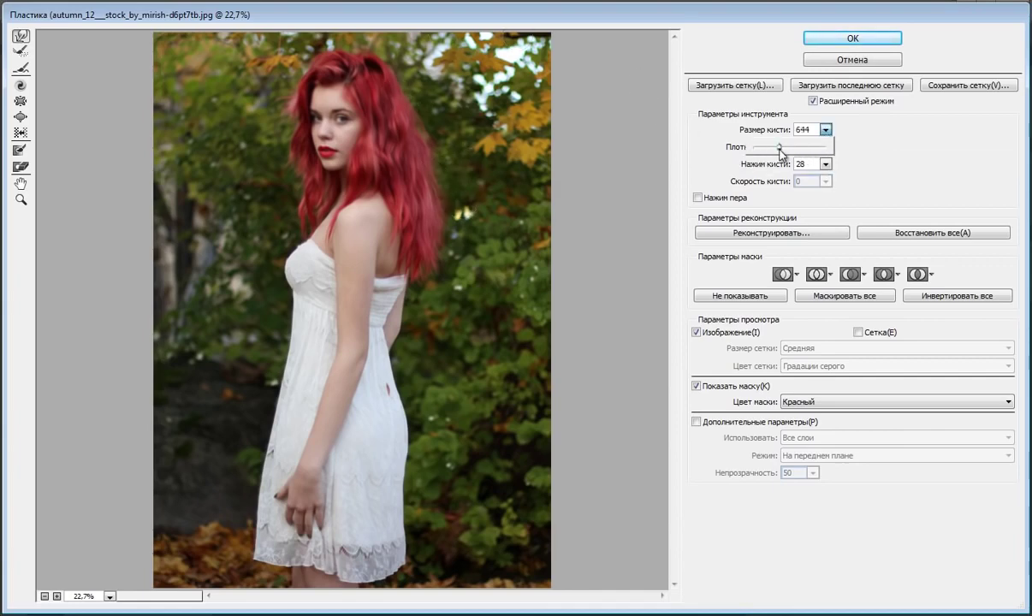
click(404, 153)
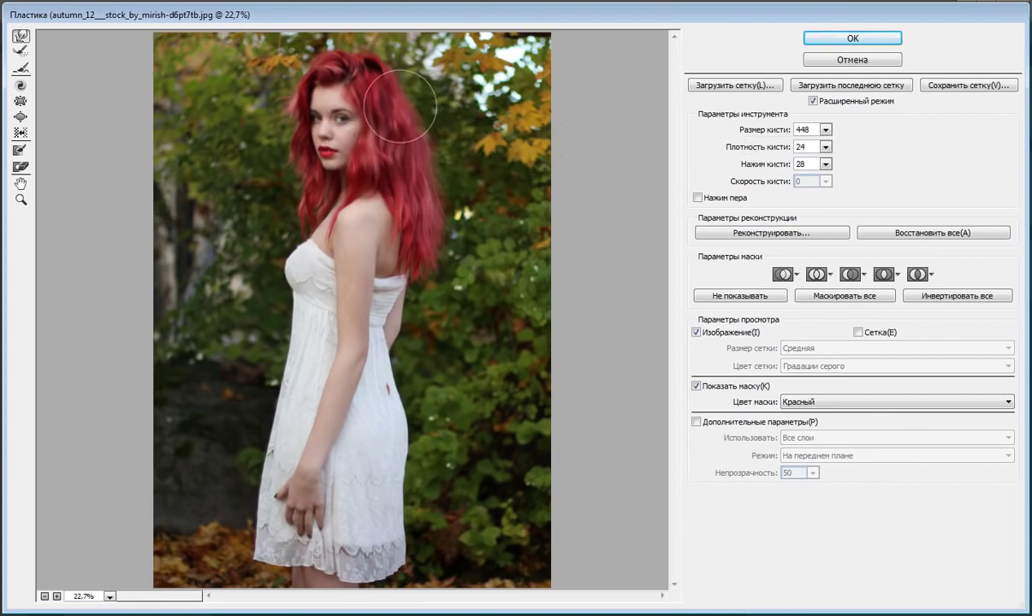
click(826, 129)
drag(776, 147, 781, 148)
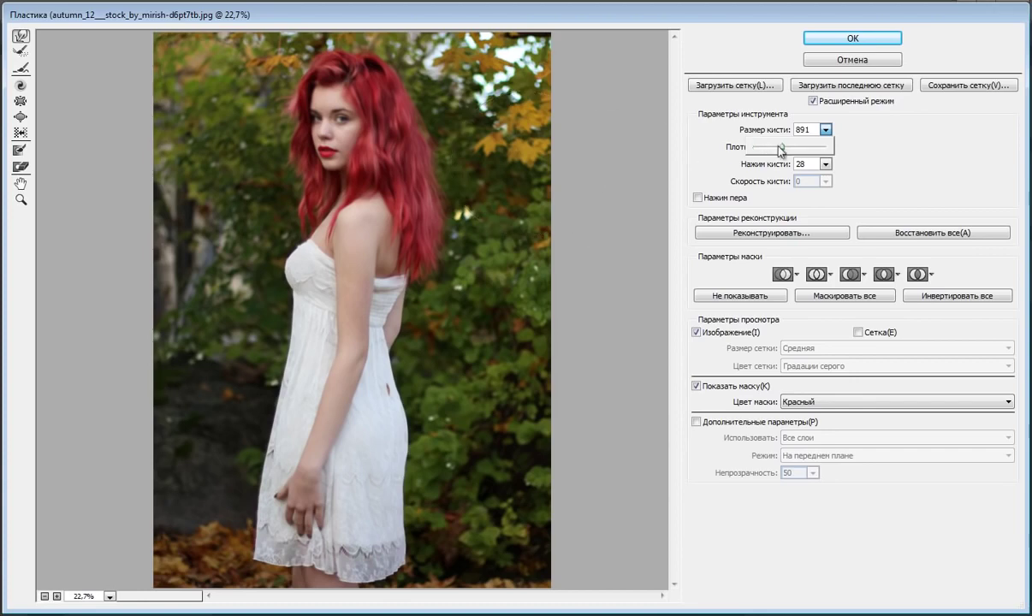
click(423, 128)
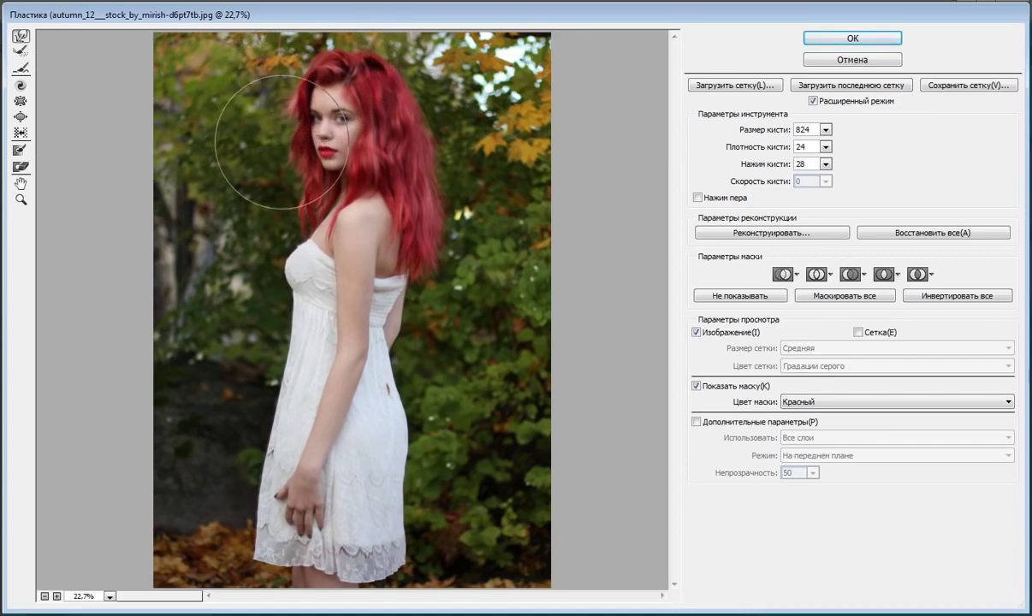
- Reduce the warp brush to 296 and push the hair's left edge beside the face
click(826, 129)
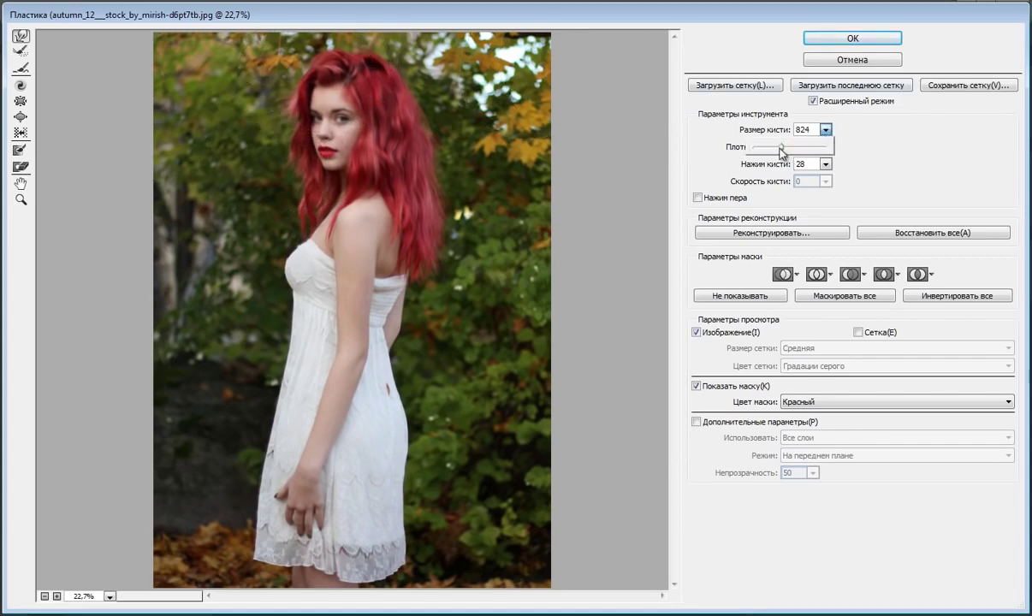
drag(783, 146, 780, 152)
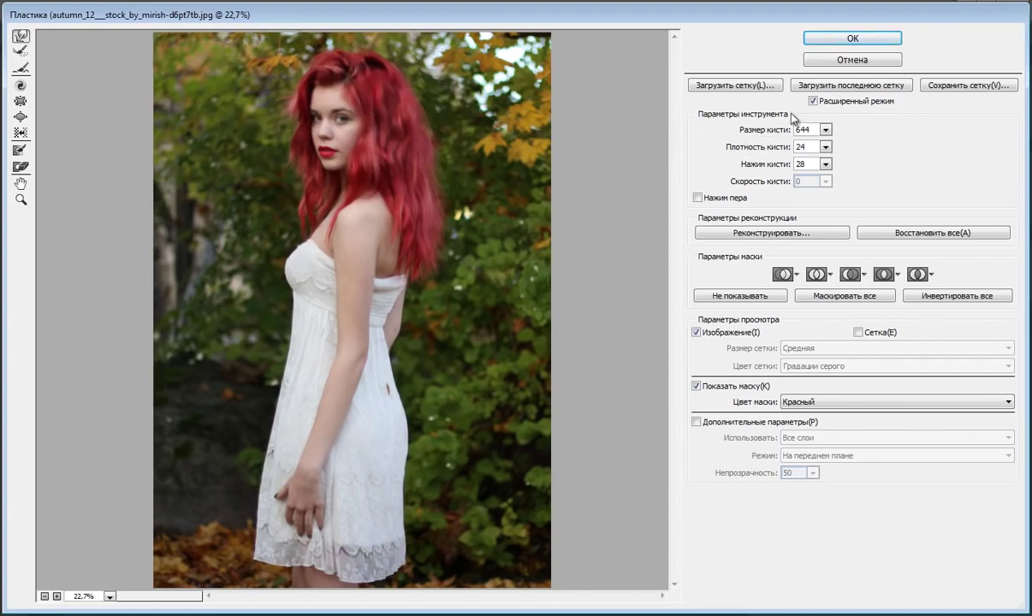
click(826, 129)
drag(785, 146, 778, 151)
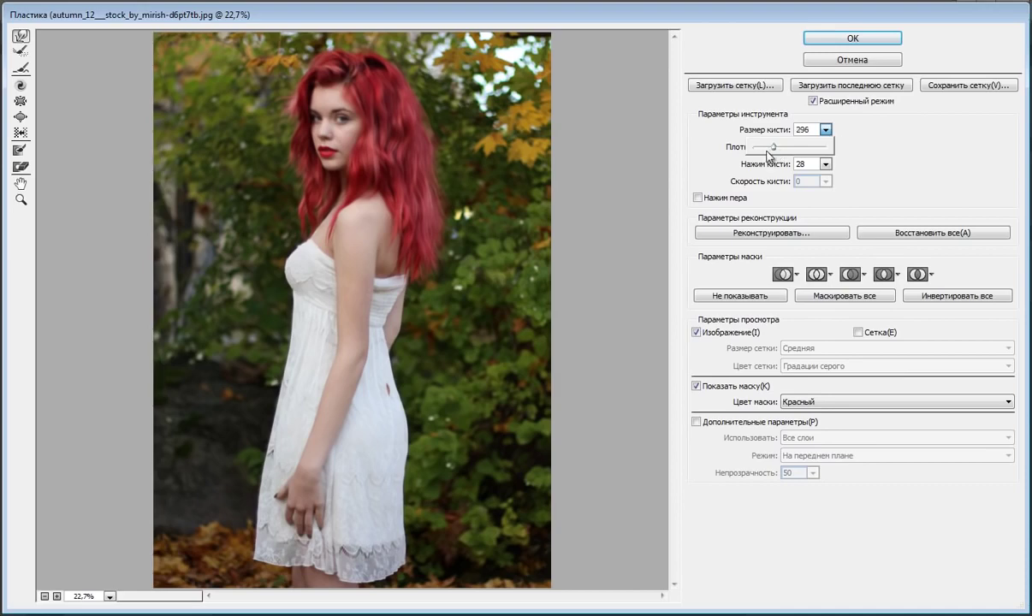
click(308, 68)
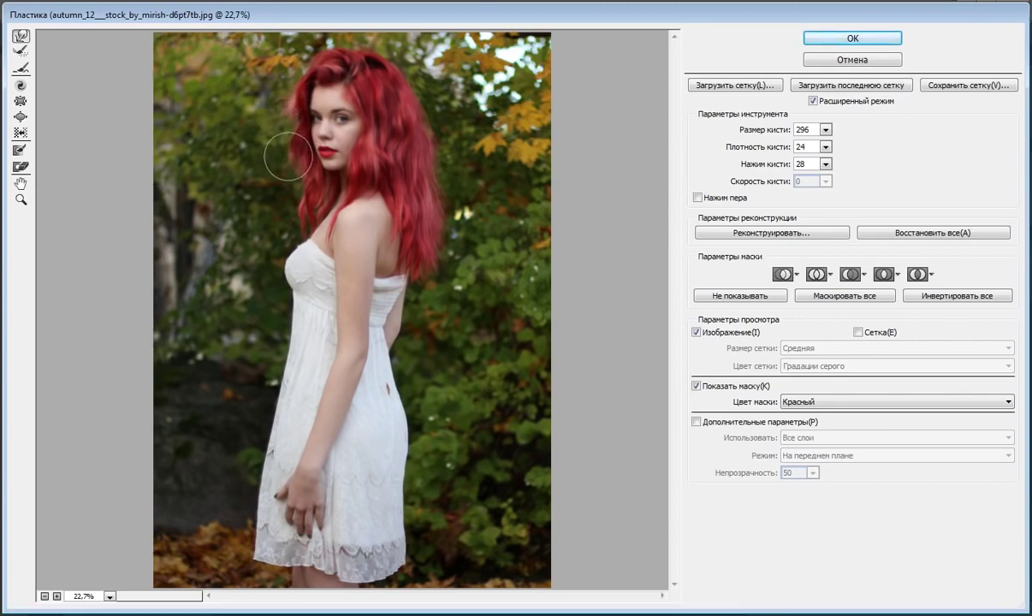
drag(288, 157, 289, 210)
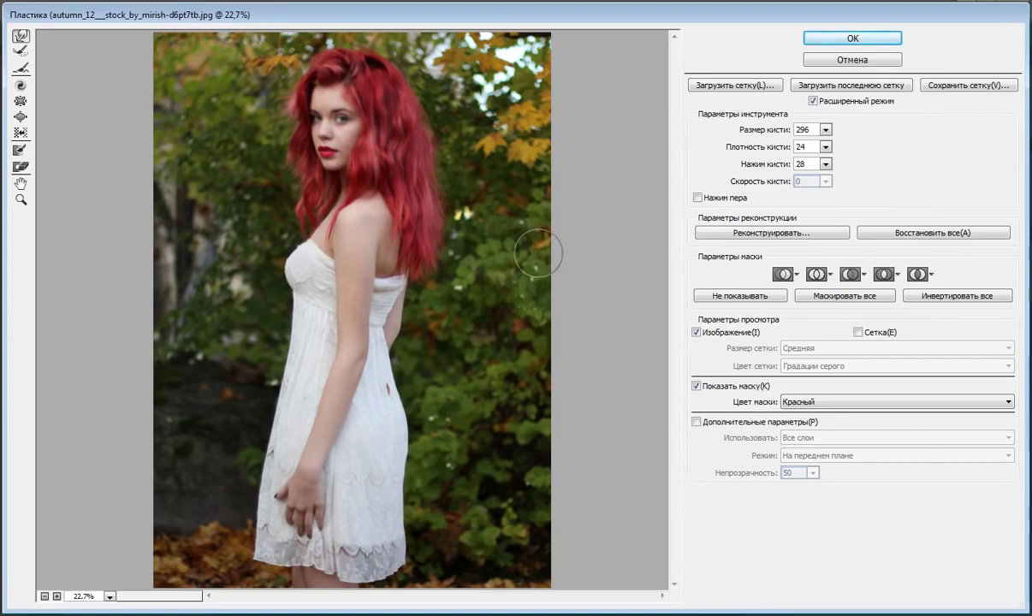
- Apply the Liquify edits and toggle Слой 1's visibility off and on to compare
click(843, 40)
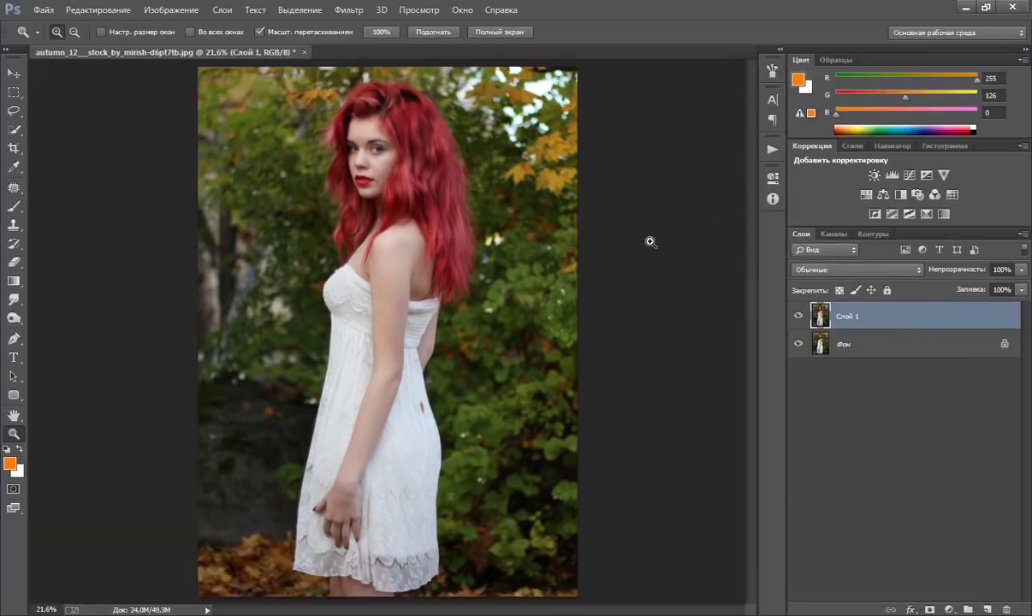
click(797, 316)
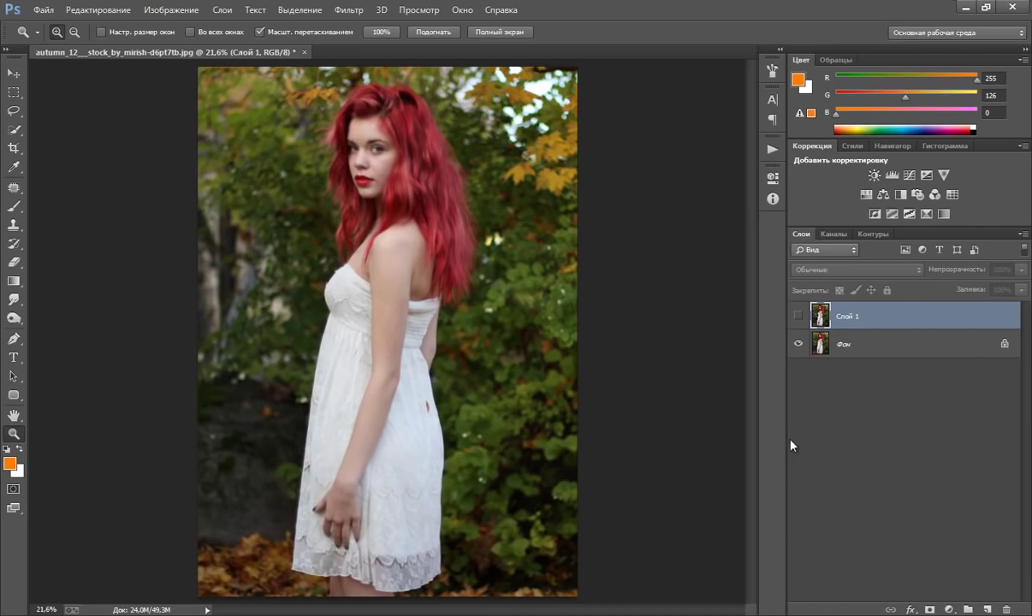
click(797, 316)
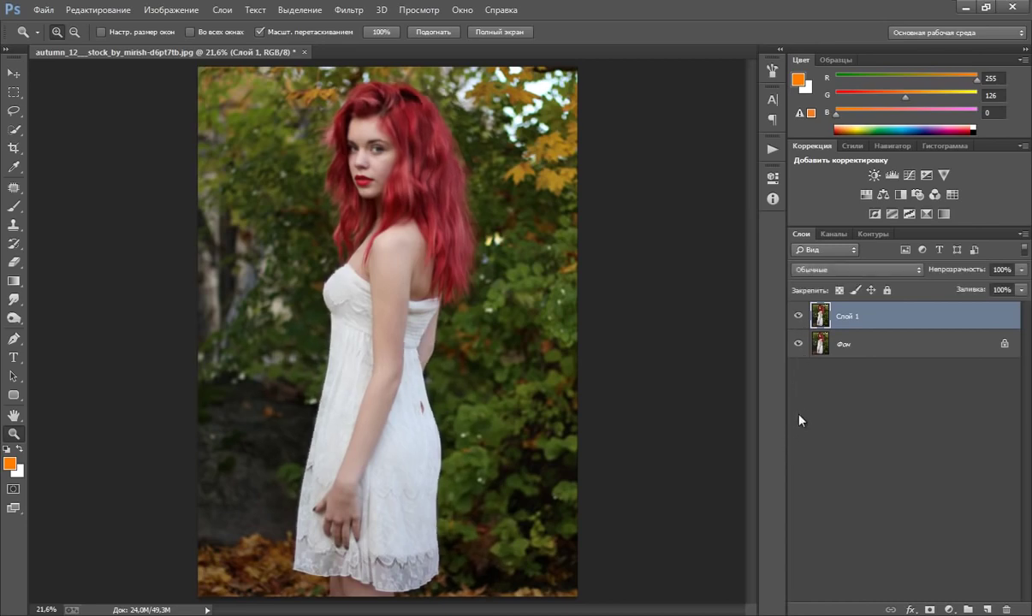